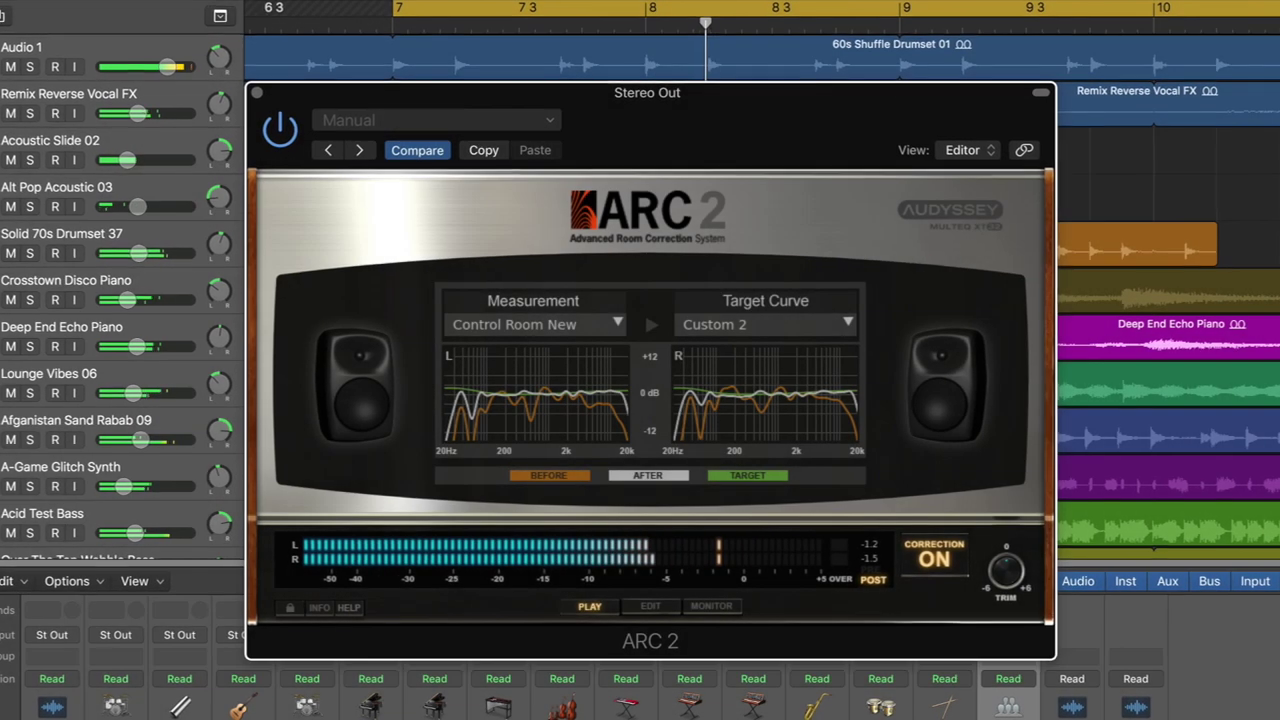
# Step: Select Custom 2 as the target curve and raise monitor volume from -6.0 to -4.2 dB
pyautogui.click(650, 606)
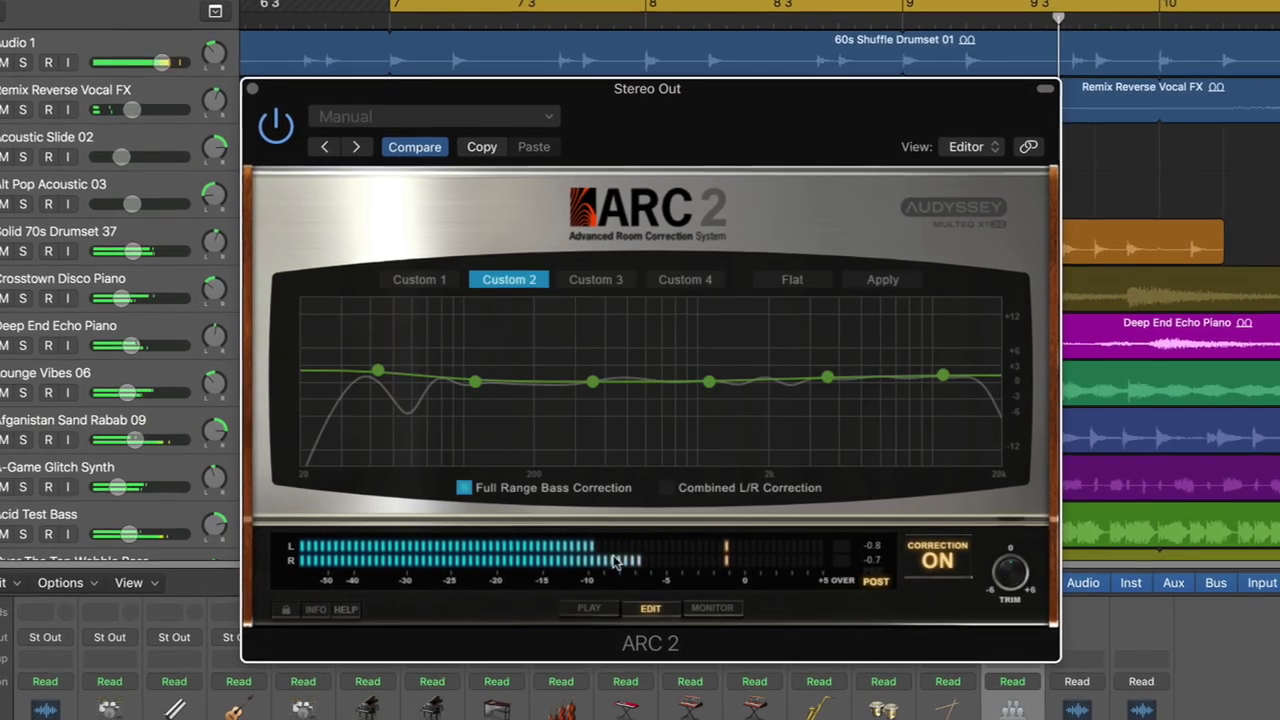
pyautogui.click(503, 284)
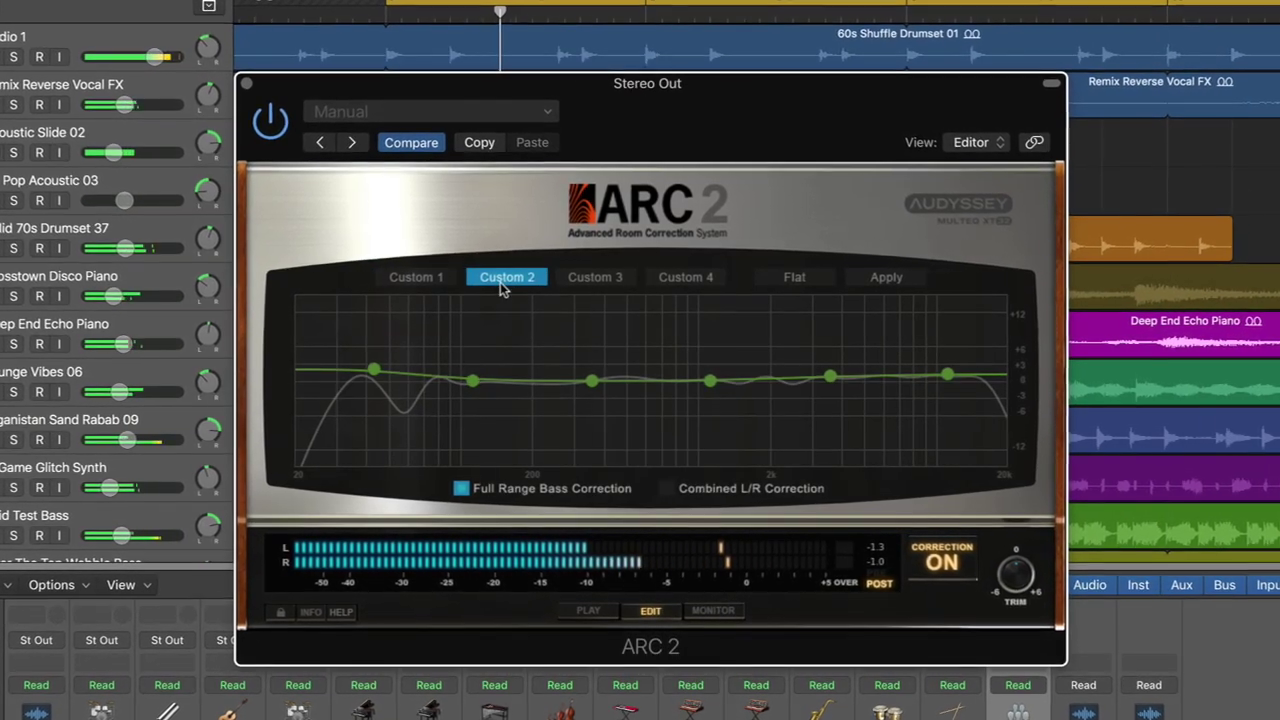
pyautogui.click(713, 612)
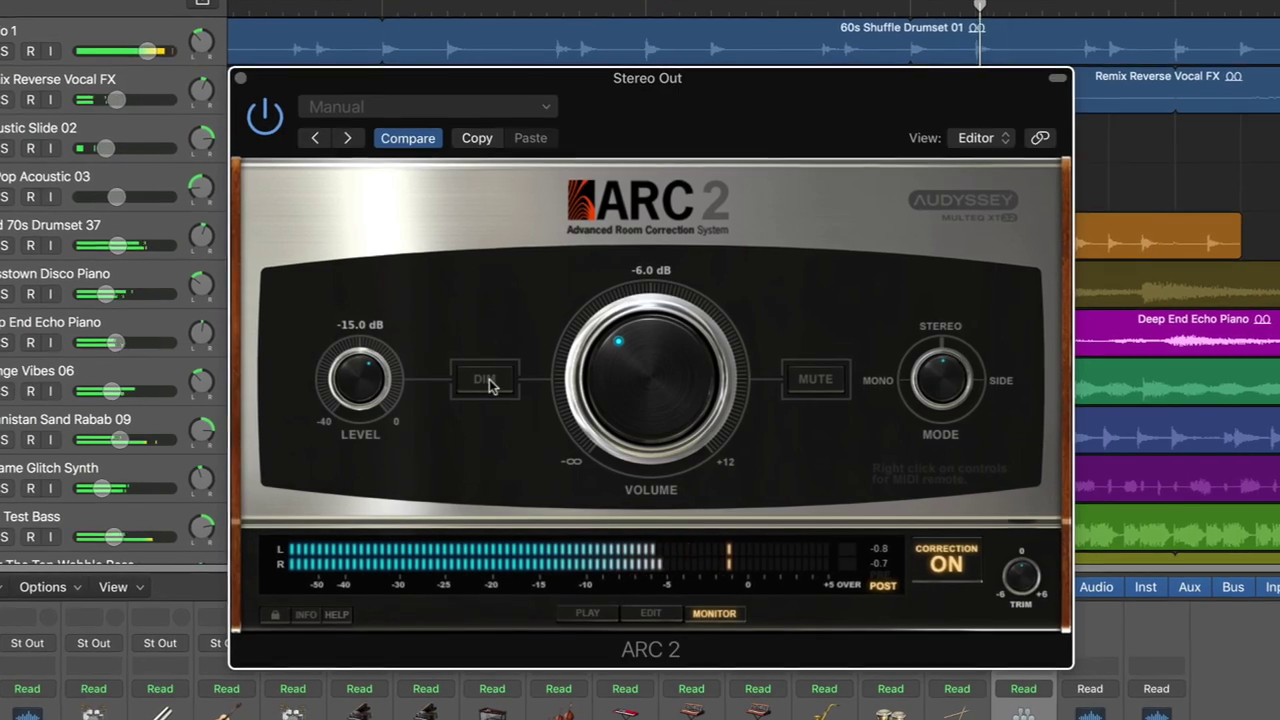
pyautogui.moveTo(626, 392); pyautogui.dragTo(628, 375)
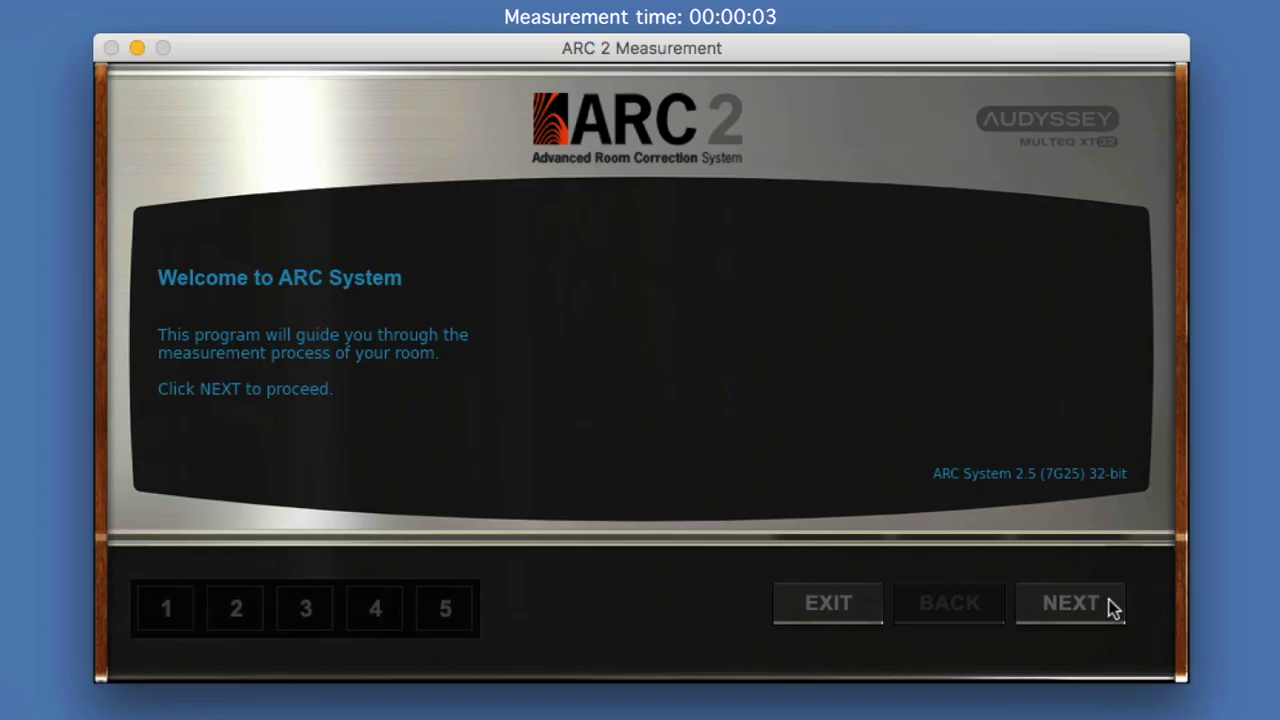
# Step: Move past the ARC 2 Measurement welcome screen to Step 1, microphone selection
pyautogui.click(1070, 603)
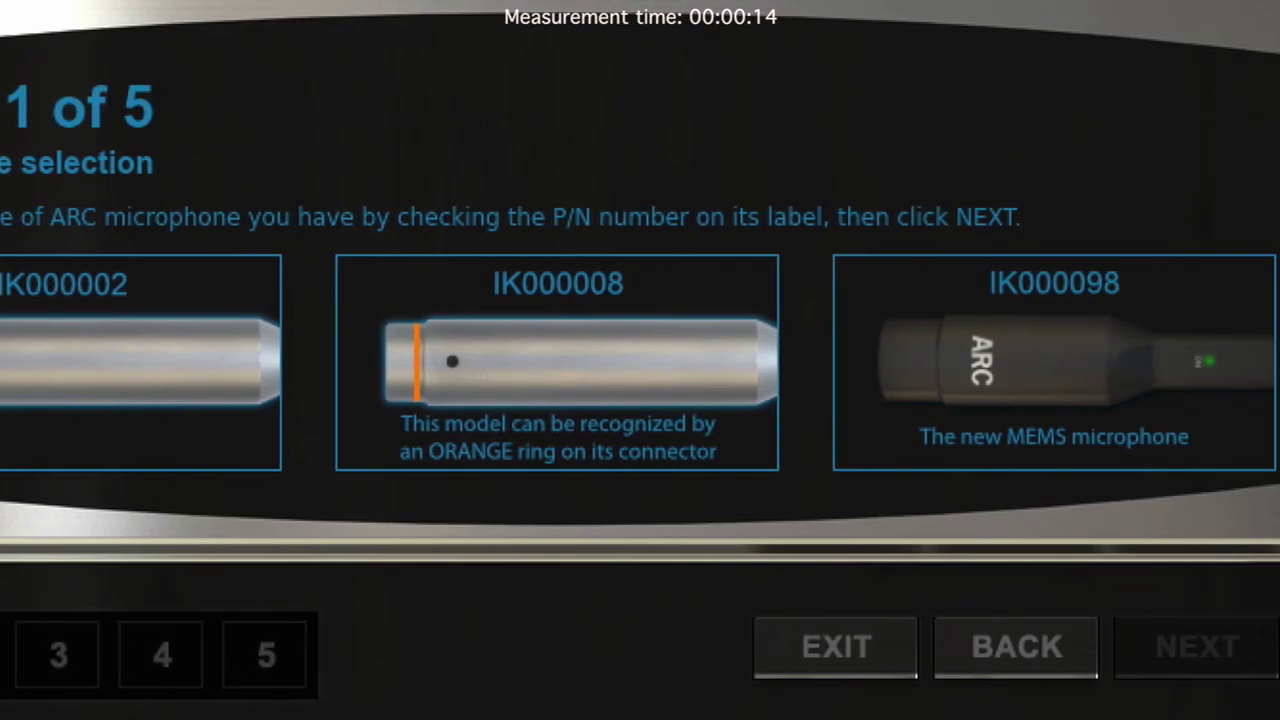
# Step: Choose the IK000098 mic and set hardware and mic input to Universal Audio Apollo Thunderbolt, Channel 1
pyautogui.click(1045, 380)
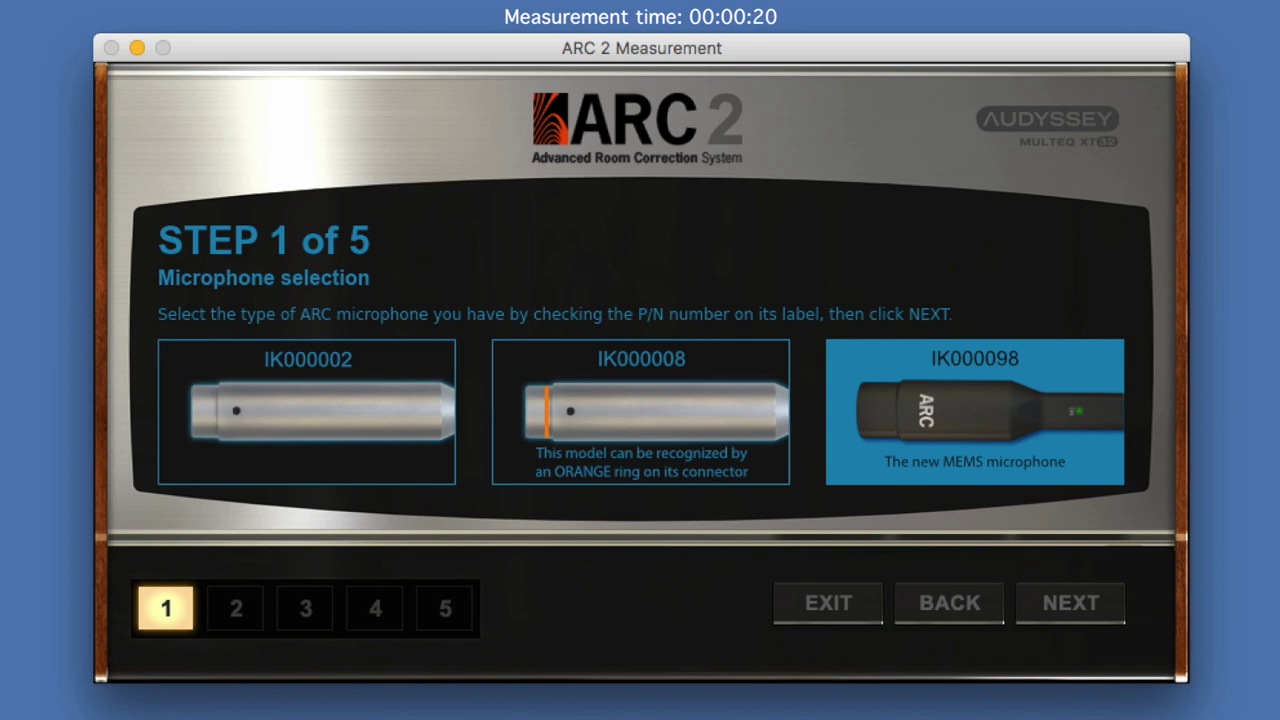
pyautogui.click(1073, 612)
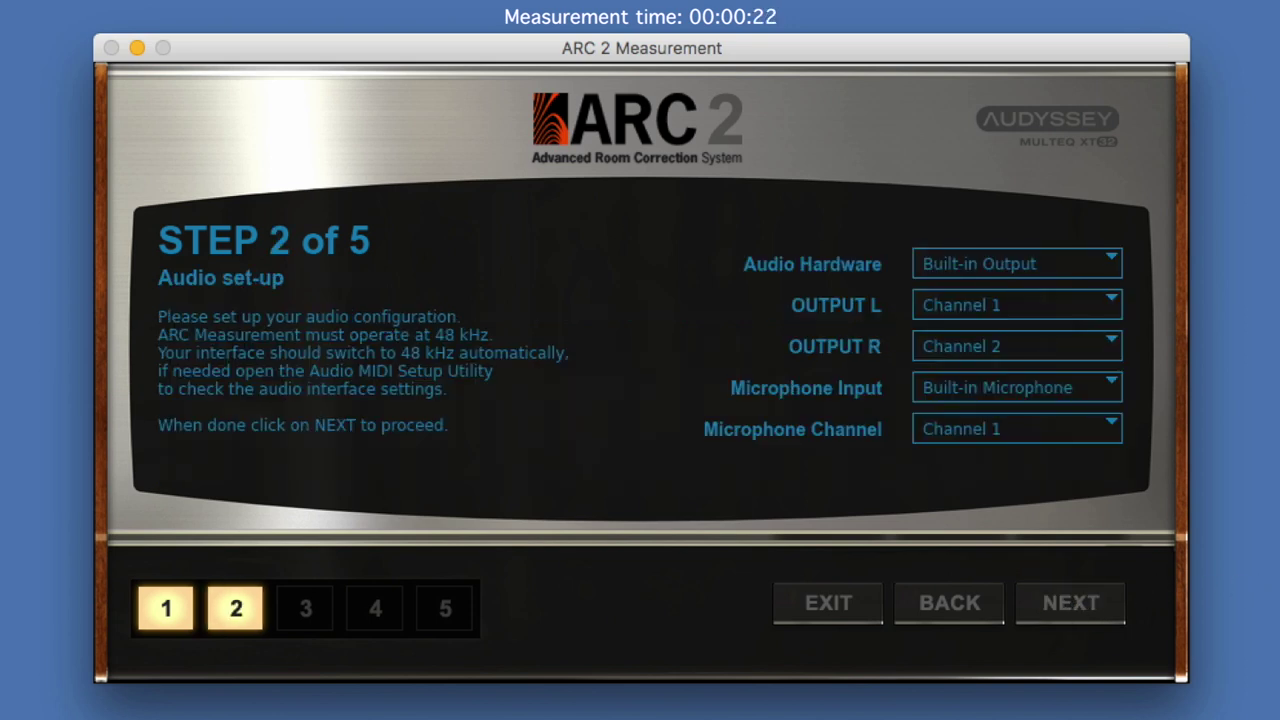
pyautogui.click(1052, 258)
pyautogui.click(1027, 363)
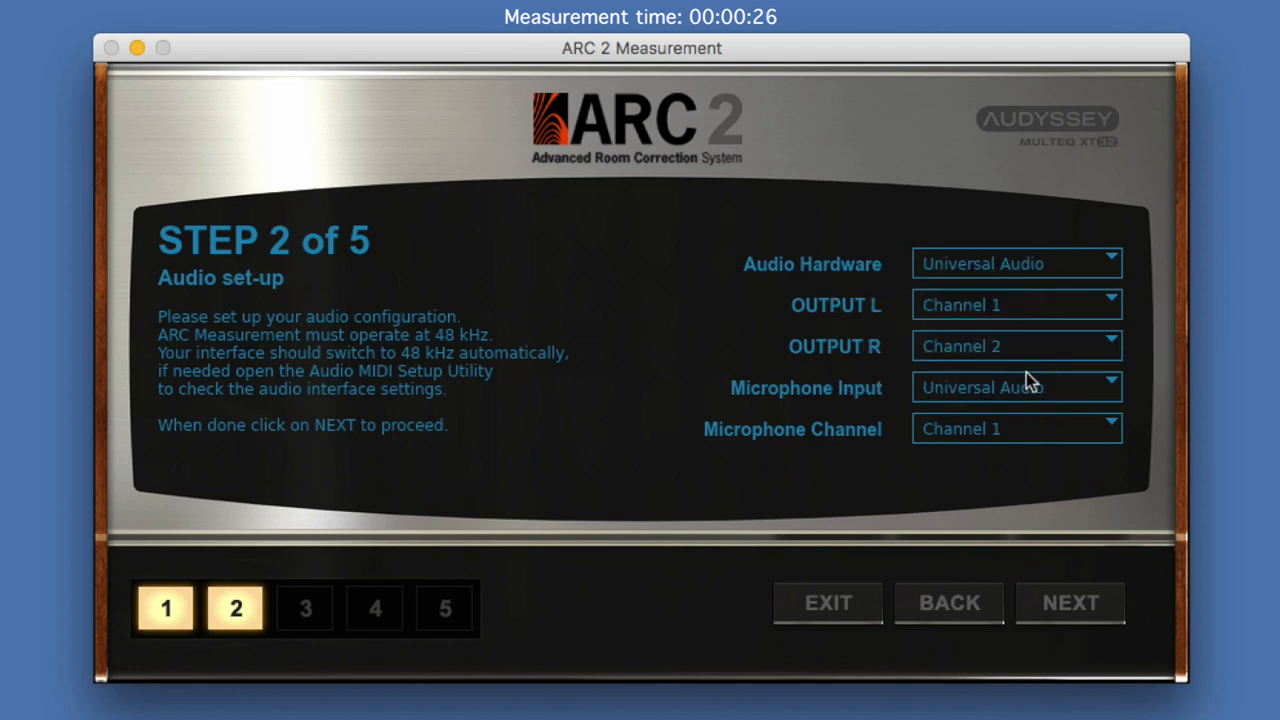
pyautogui.click(1030, 395)
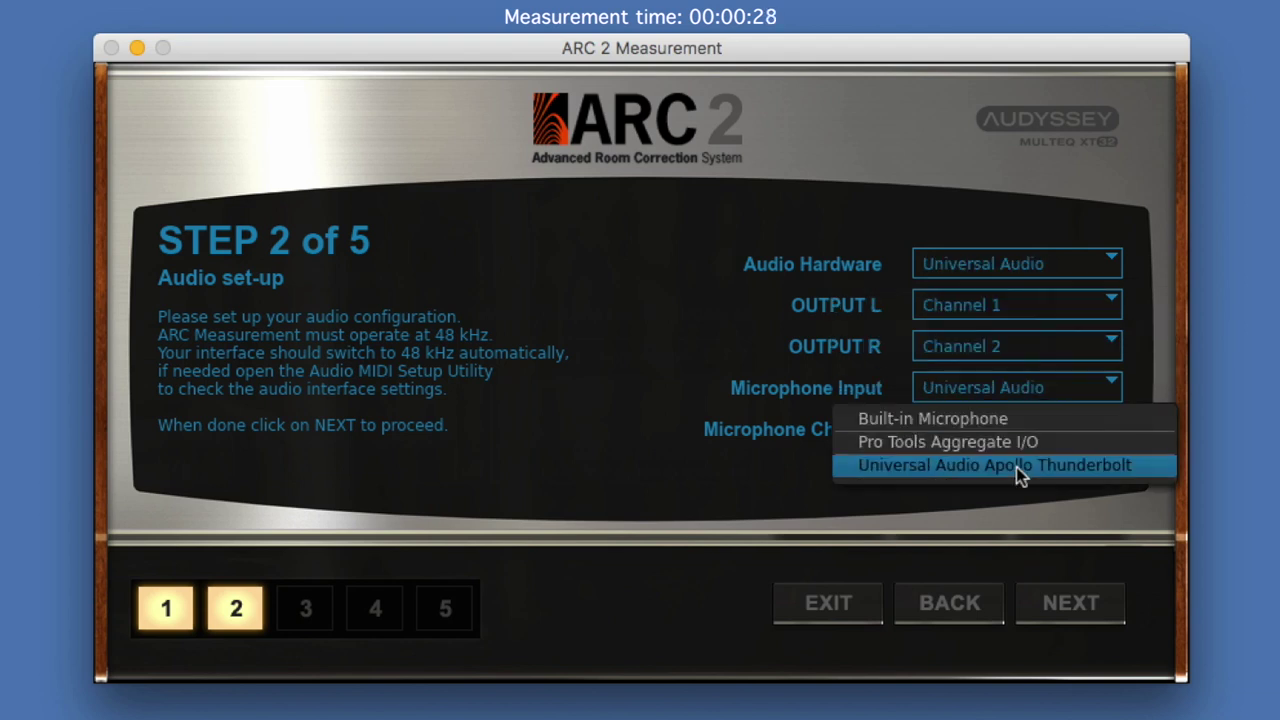
pyautogui.click(1016, 467)
pyautogui.click(1020, 430)
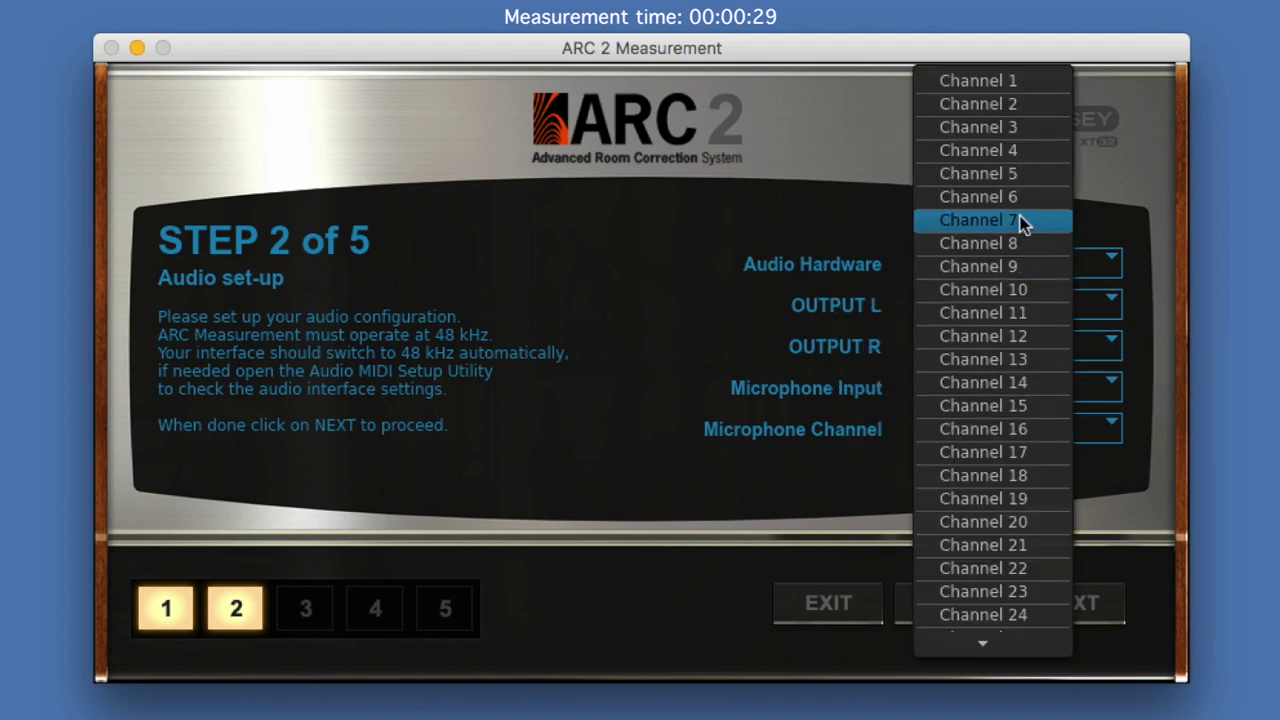
pyautogui.click(1022, 84)
pyautogui.click(1100, 606)
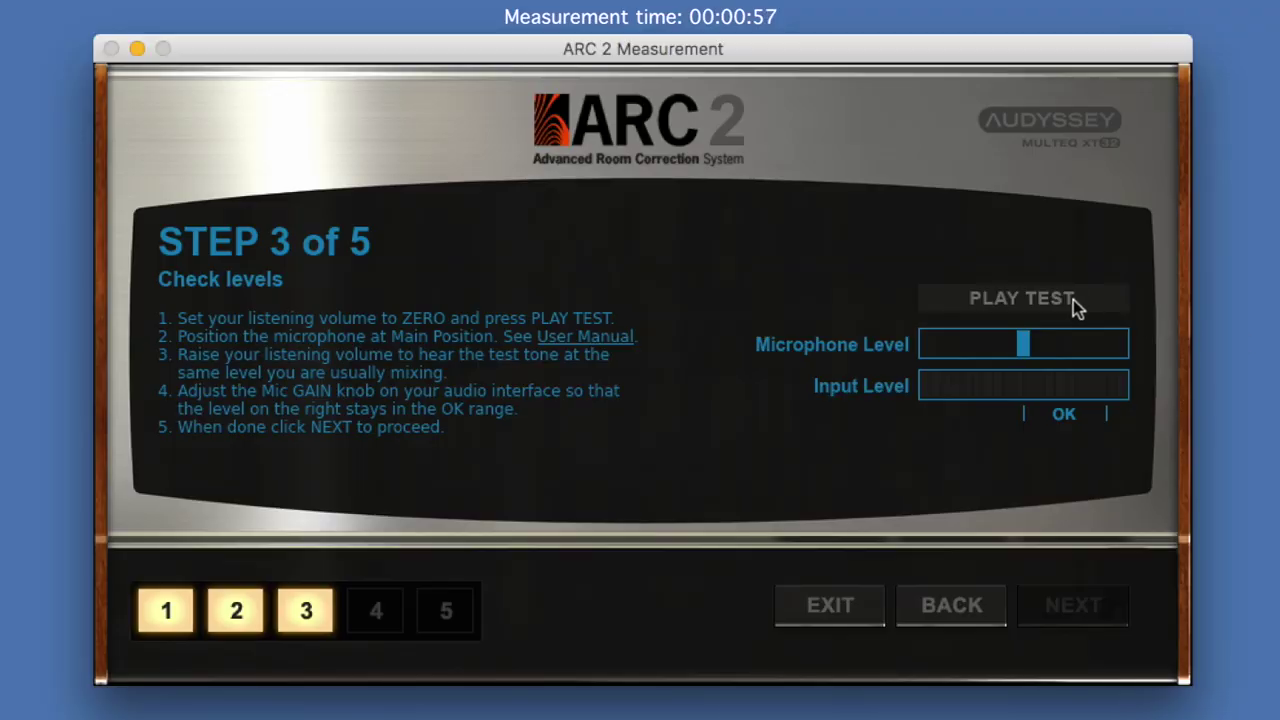
# Step: Play the test tone until the signal level reads OK, then continue to Room measurement
pyautogui.click(1073, 299)
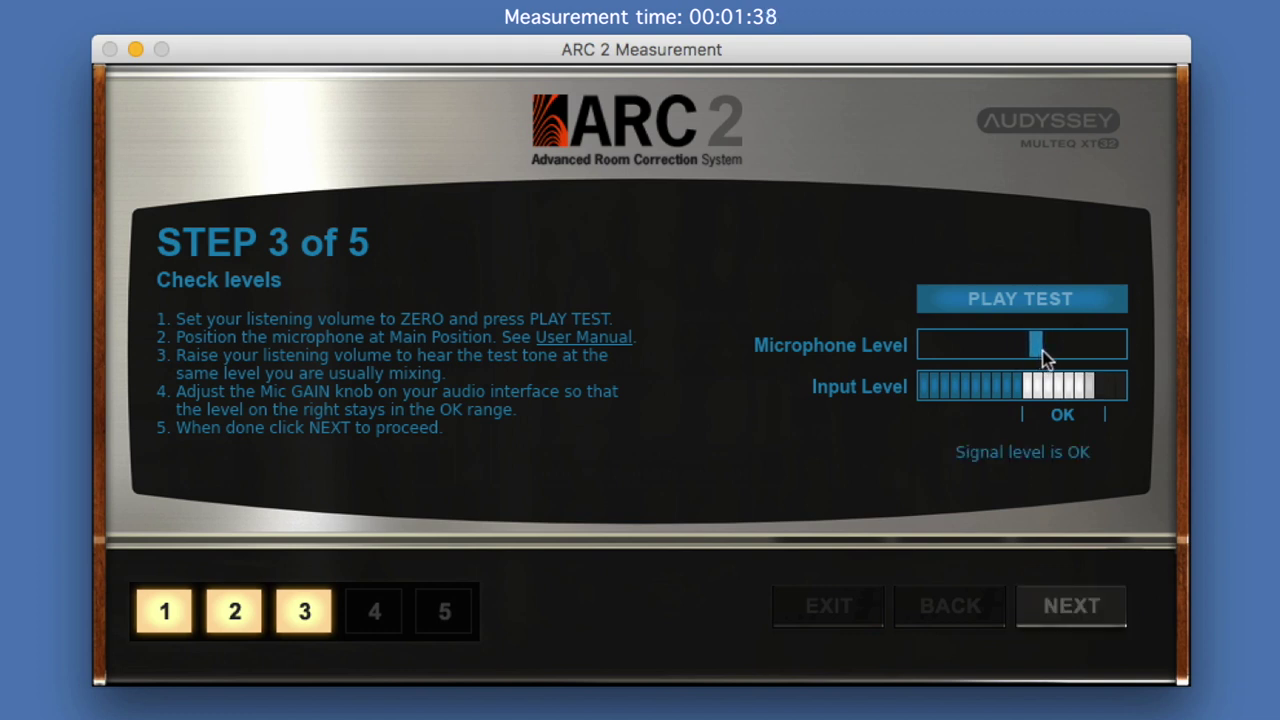
pyautogui.click(1095, 608)
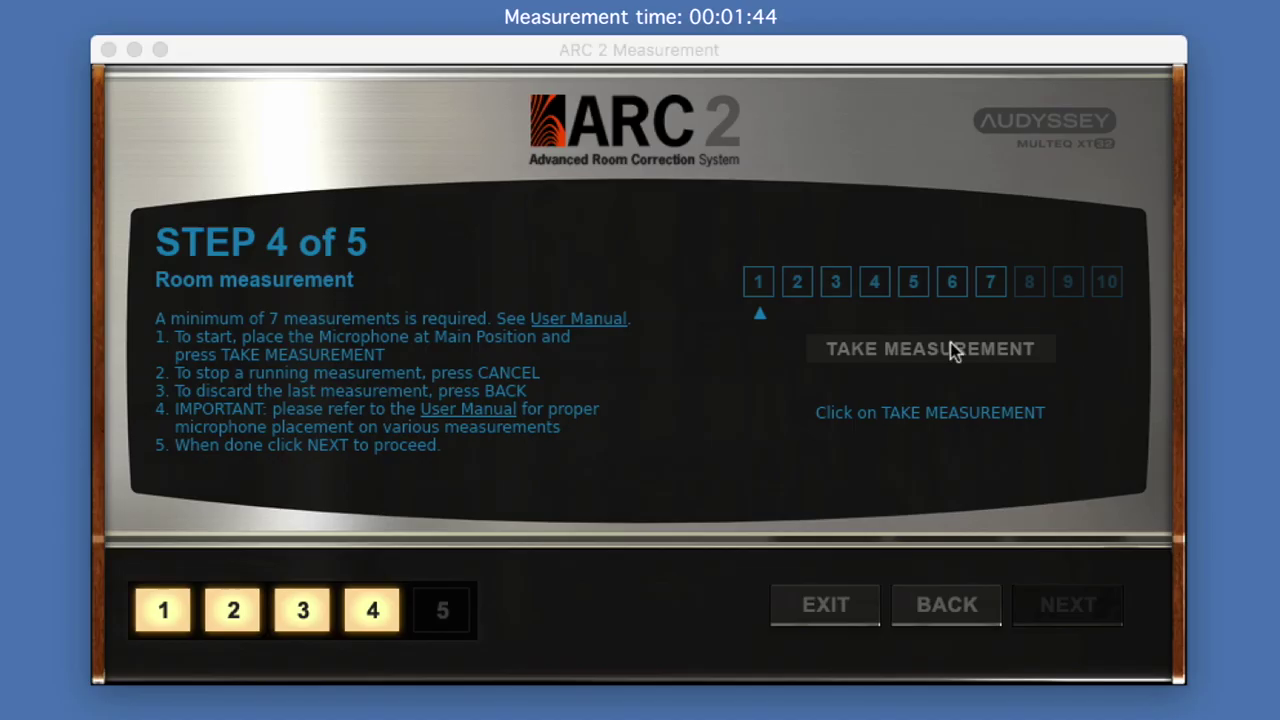
# Step: Take the first room measurement with the mic at the main position
pyautogui.click(950, 342)
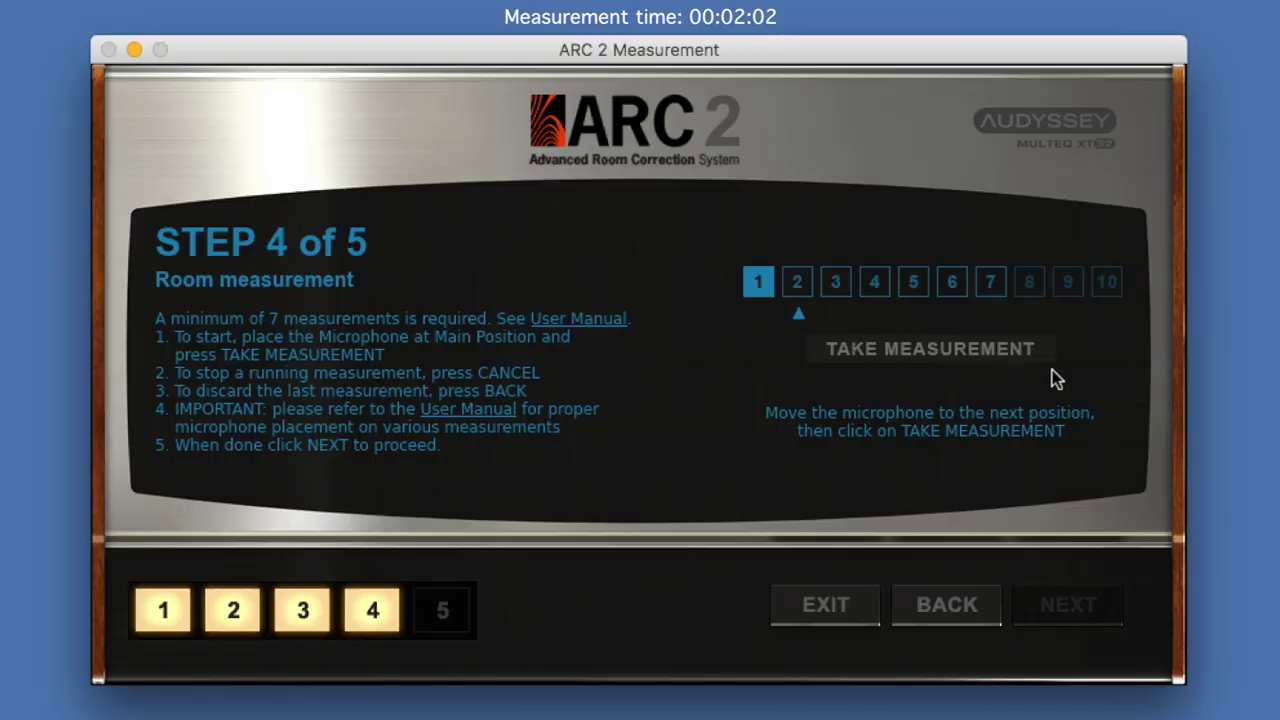
# Step: Take room measurements at three new microphone positions
pyautogui.click(1005, 362)
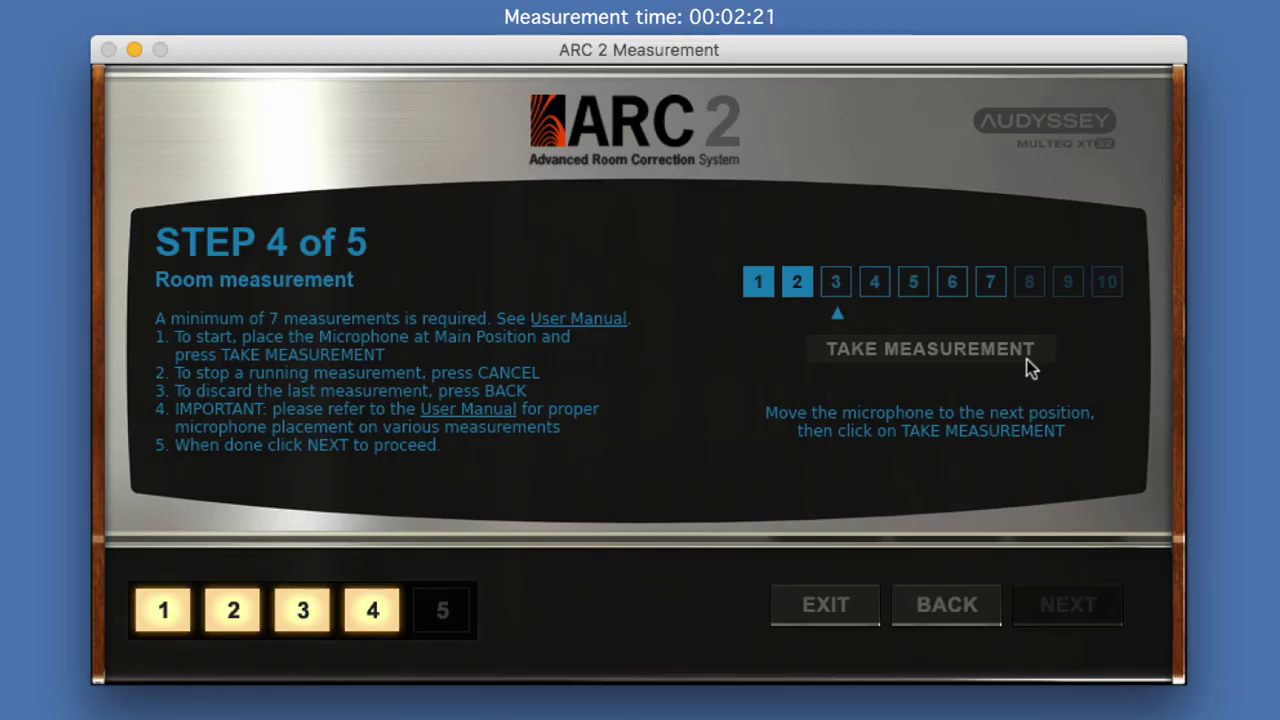
pyautogui.click(1029, 352)
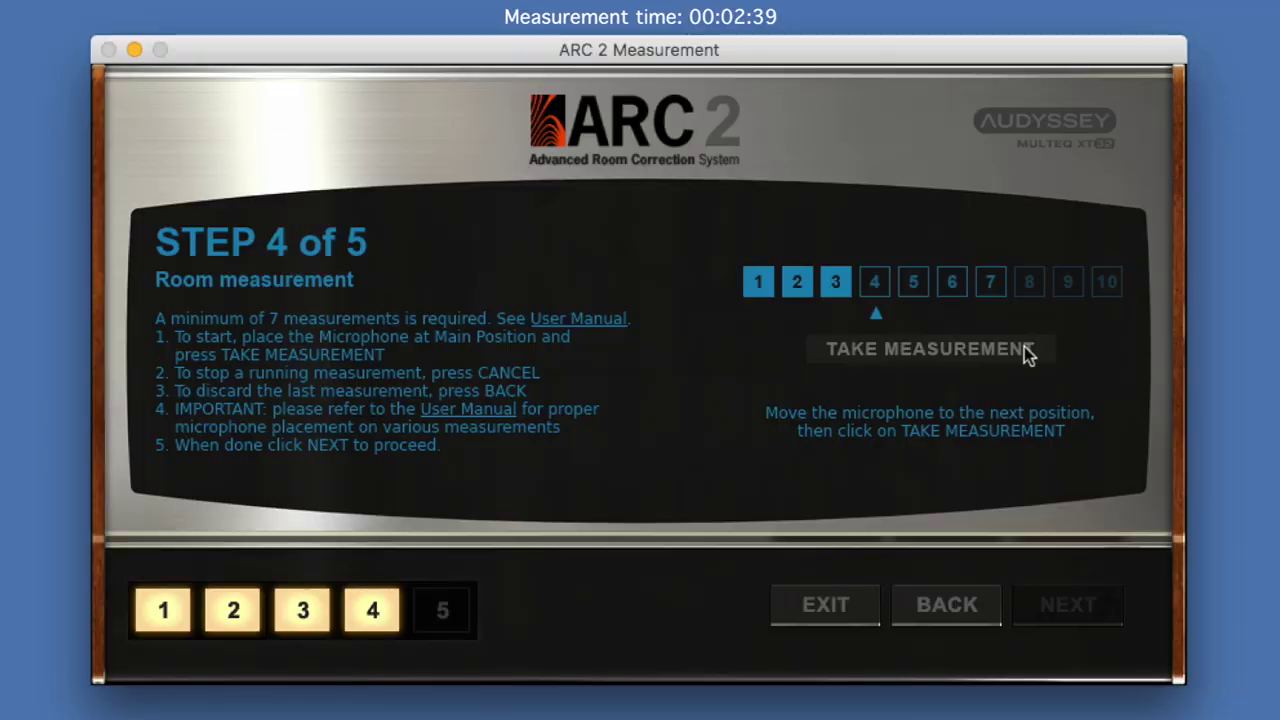
pyautogui.click(1024, 346)
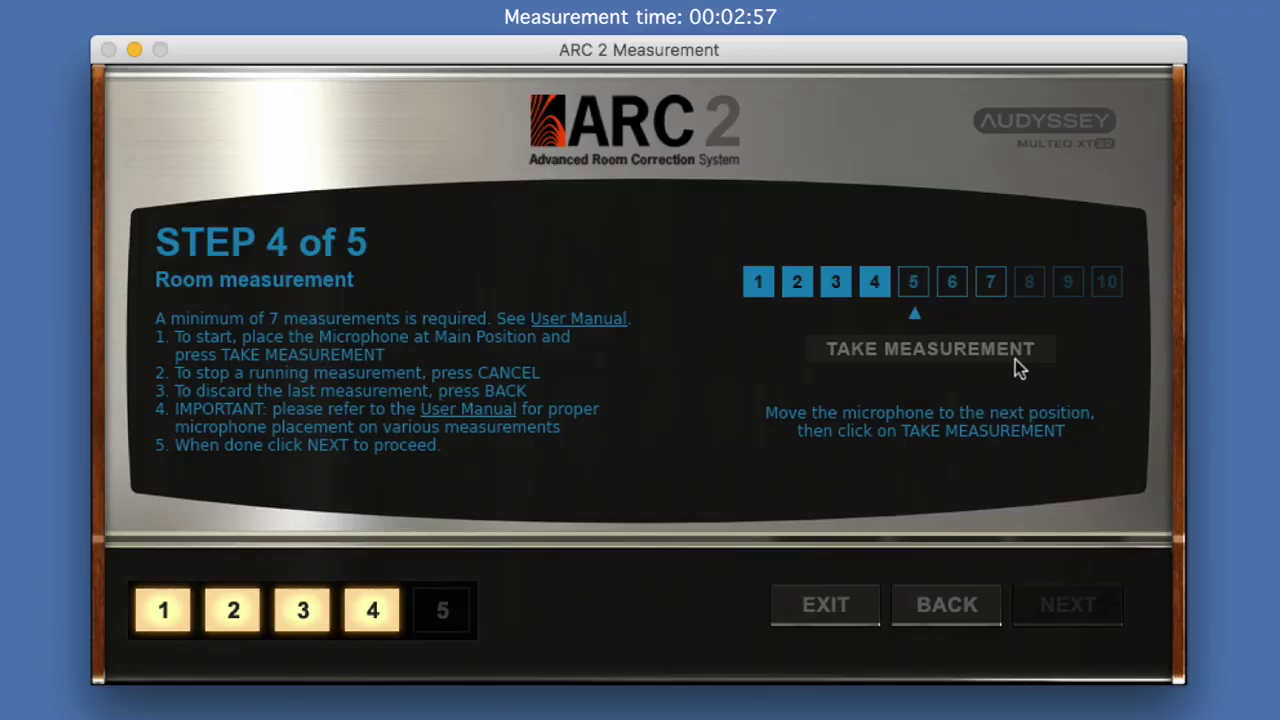
# Step: Take room measurements at three further mic positions, completing measurement 7
pyautogui.click(1015, 361)
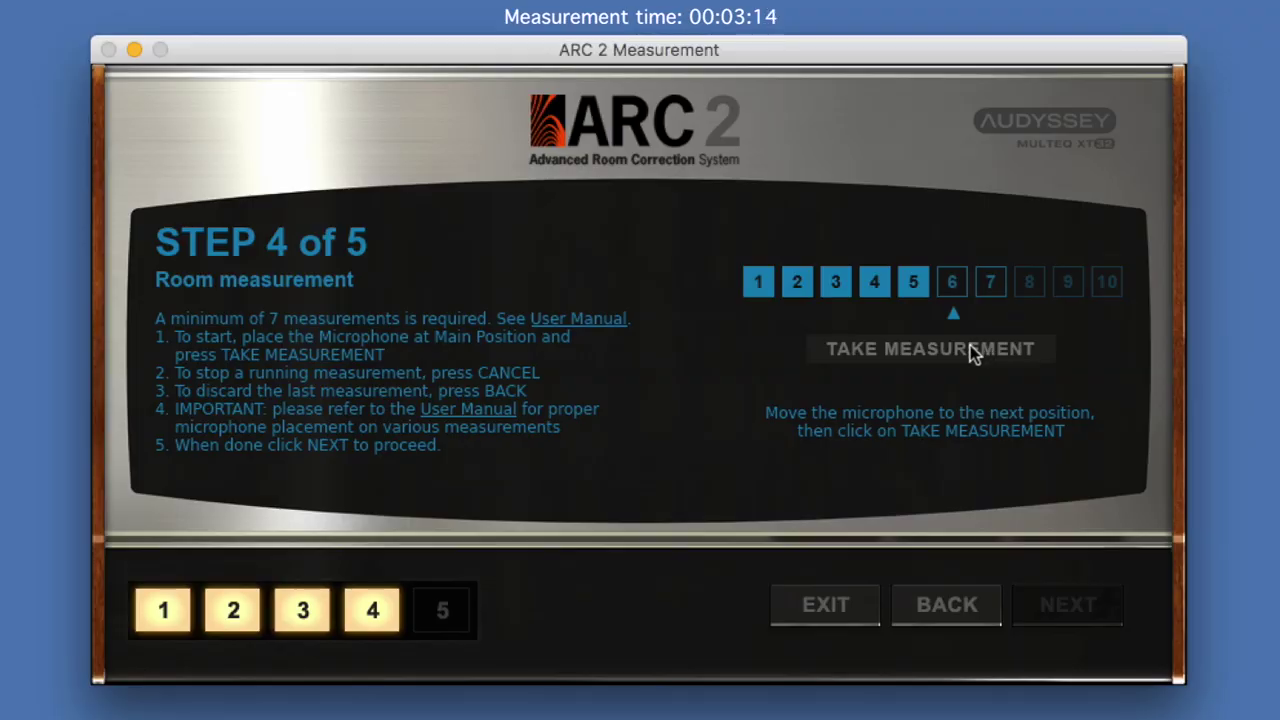
pyautogui.click(970, 346)
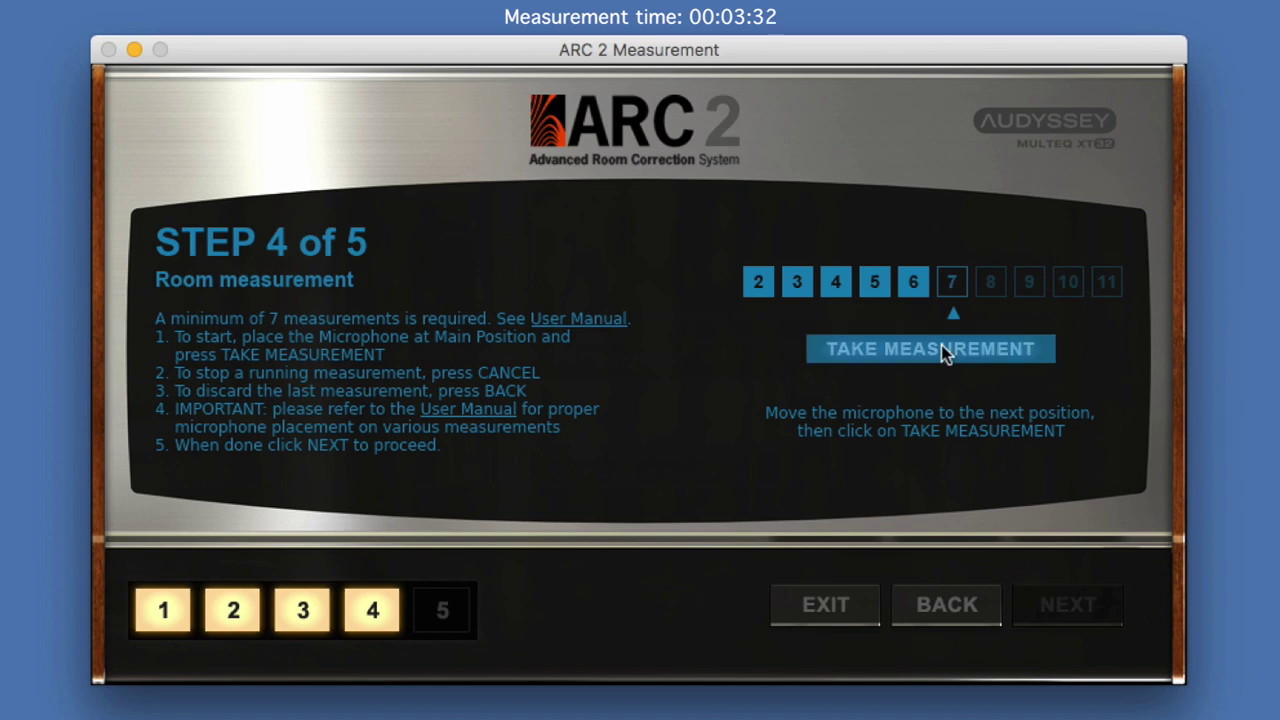
pyautogui.click(941, 345)
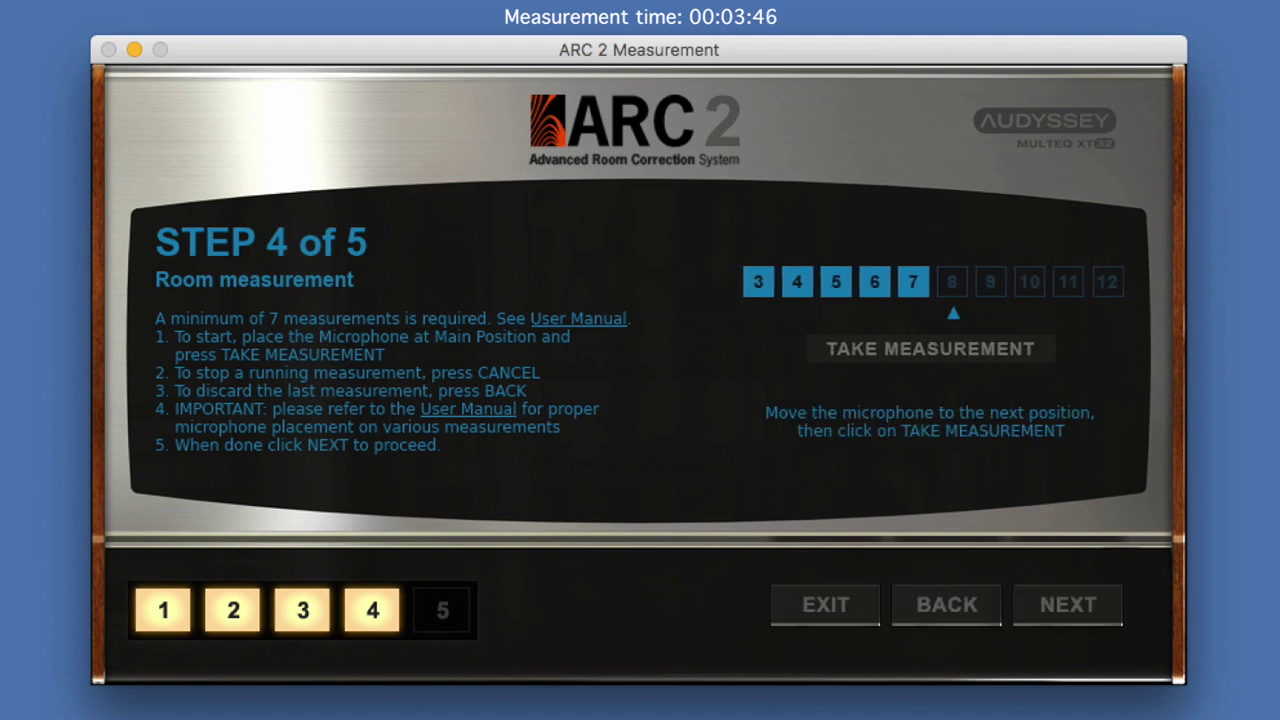
# Step: Save the measurement as 'Control Room New' with the rounded speaker icon
pyautogui.click(1078, 606)
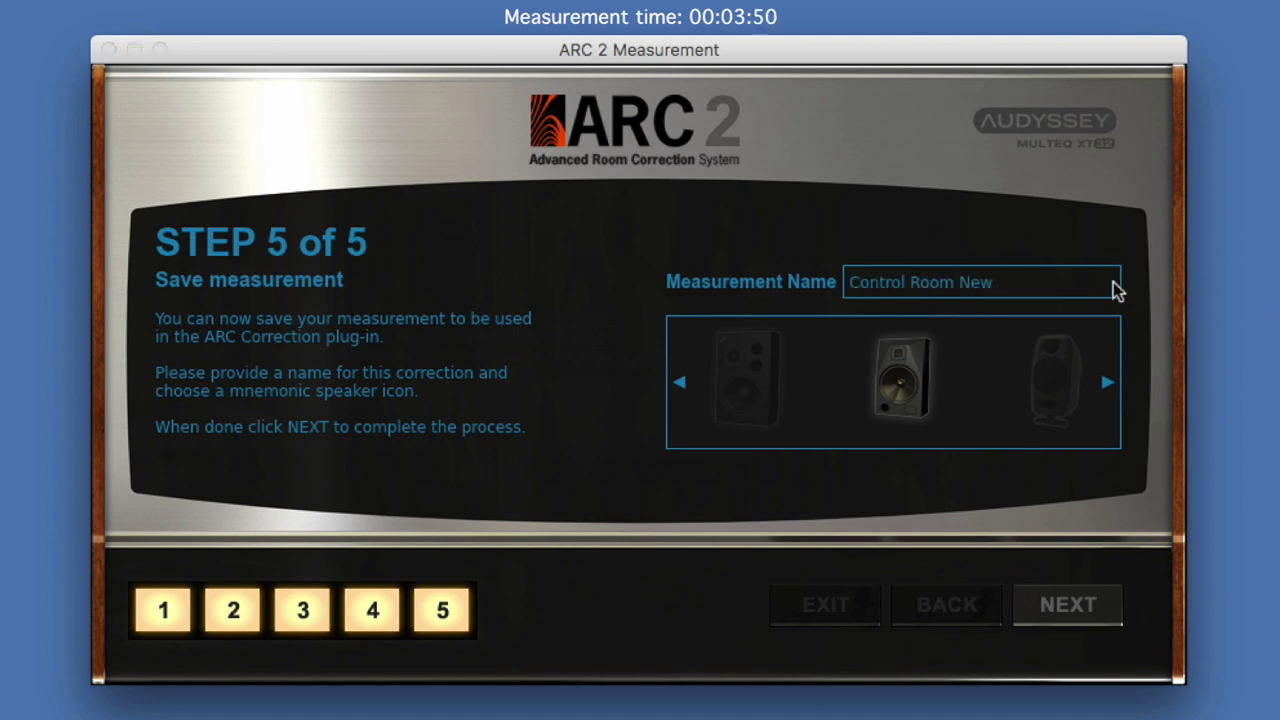
pyautogui.click(1106, 382)
pyautogui.click(1106, 382)
pyautogui.click(1106, 382)
pyautogui.click(1106, 383)
pyautogui.click(1106, 382)
pyautogui.click(1106, 382)
pyautogui.click(1106, 382)
pyautogui.click(1106, 382)
pyautogui.click(1106, 383)
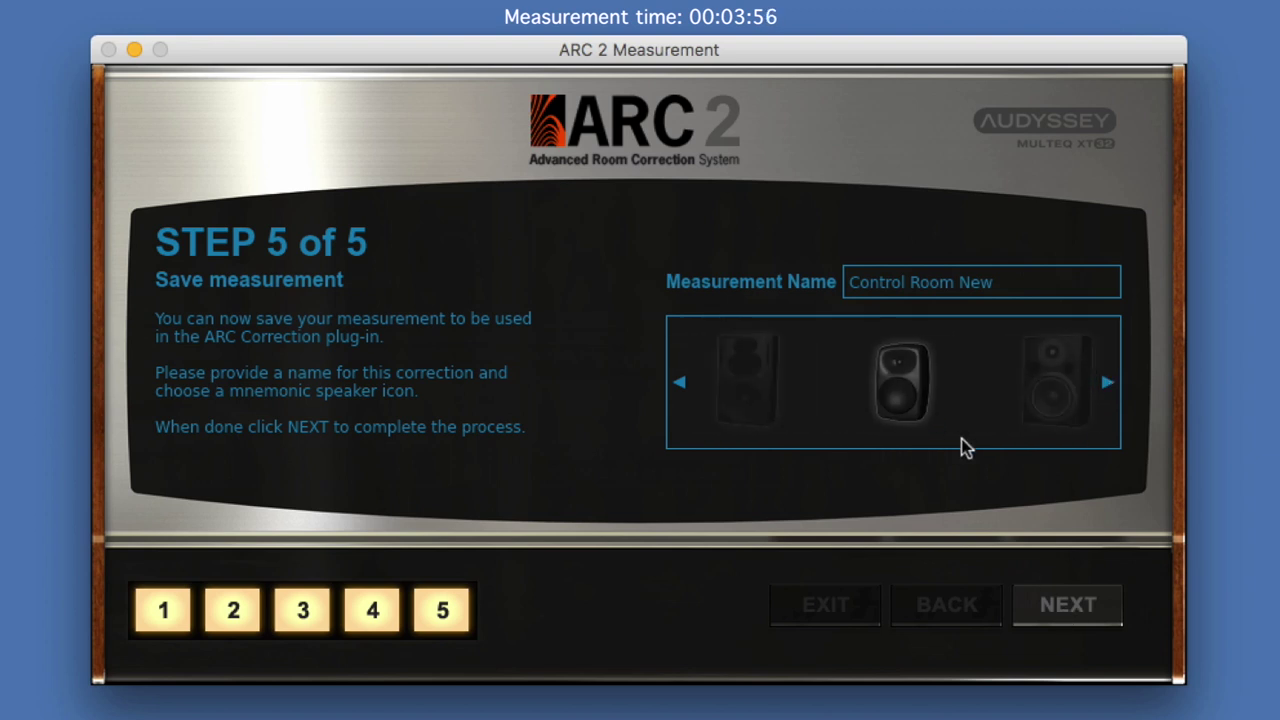
pyautogui.click(1068, 605)
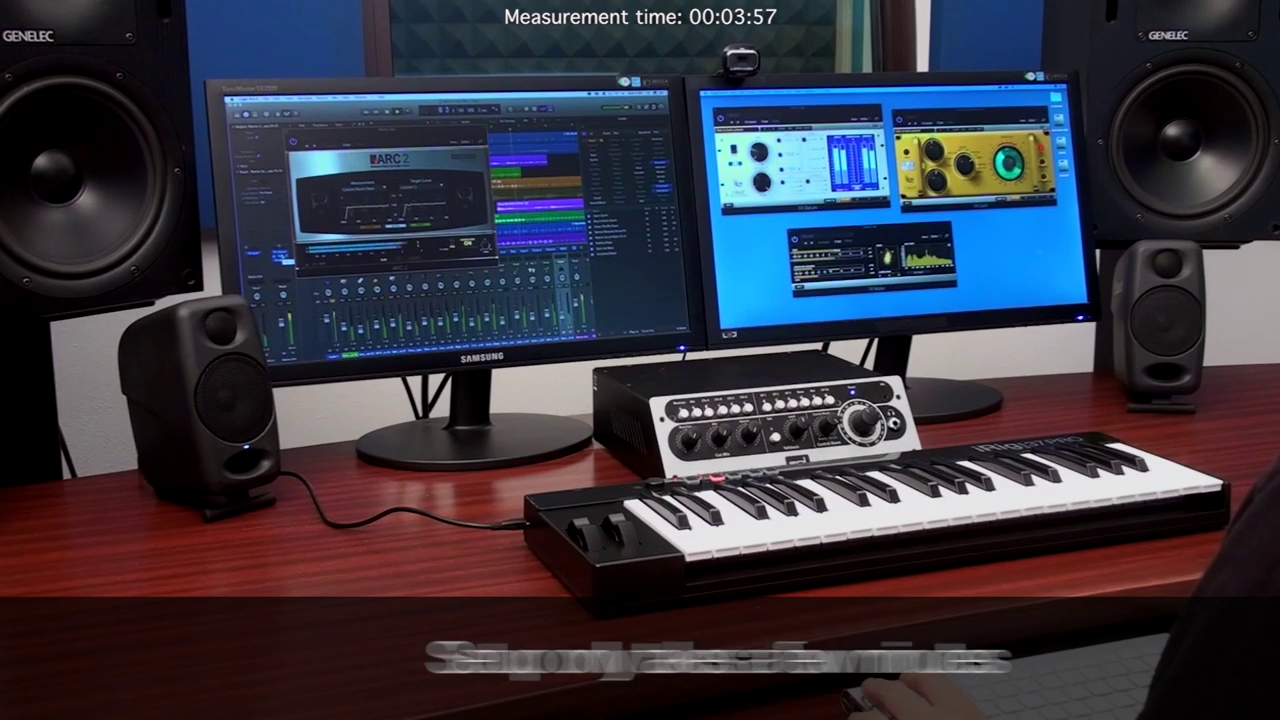